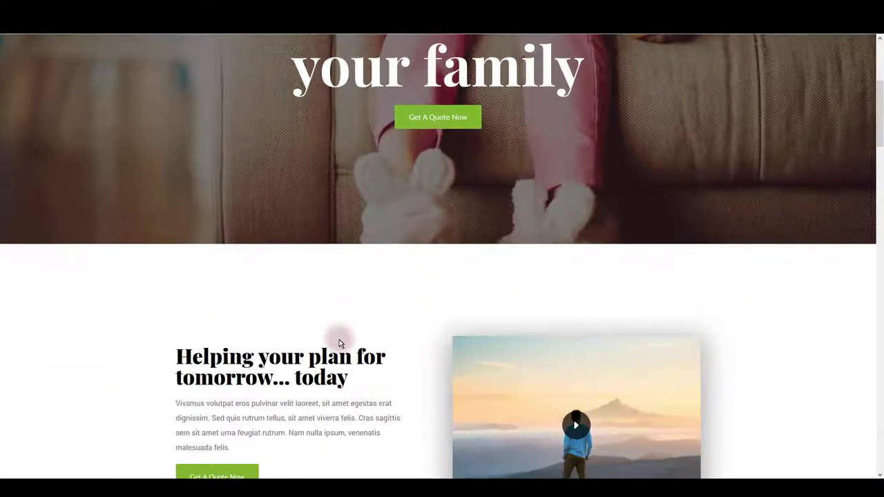
Step: Scroll down and back up through the live insurance landing page to review it
scroll(321, 323, "down", 12)
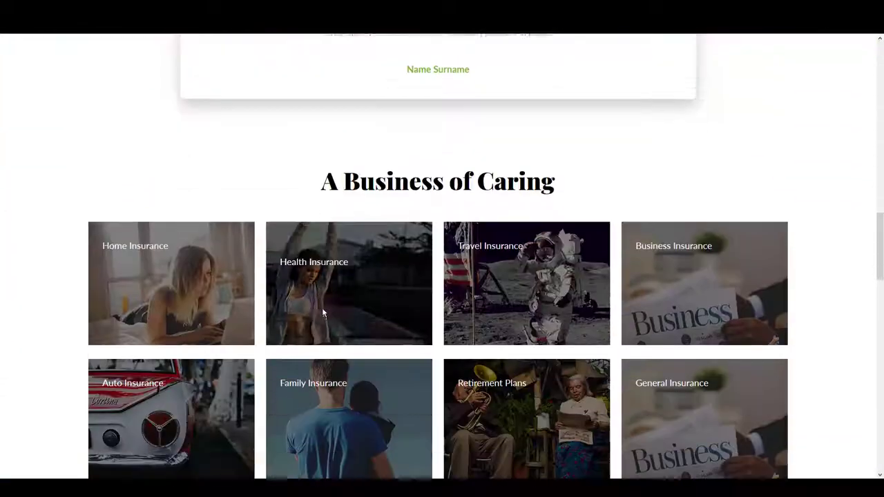
scroll(322, 313, "down", 5)
scroll(338, 312, "up", 5)
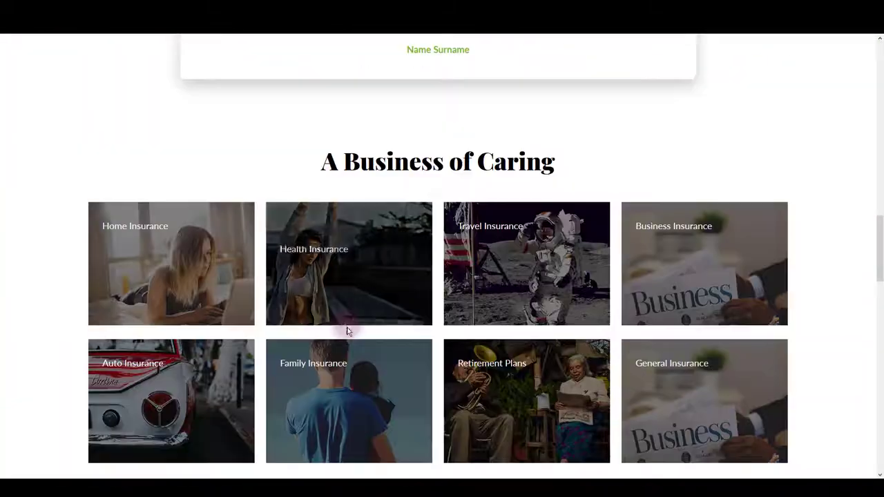
scroll(347, 331, "up", 9)
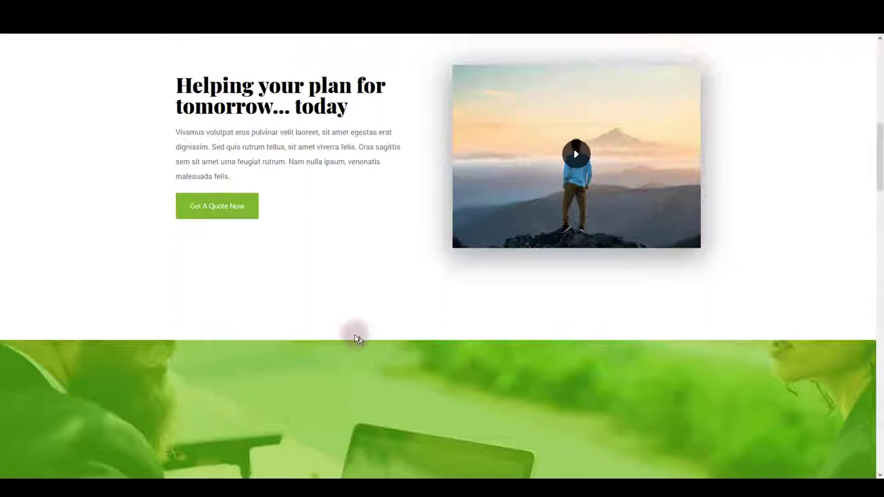
scroll(357, 338, "up", 8)
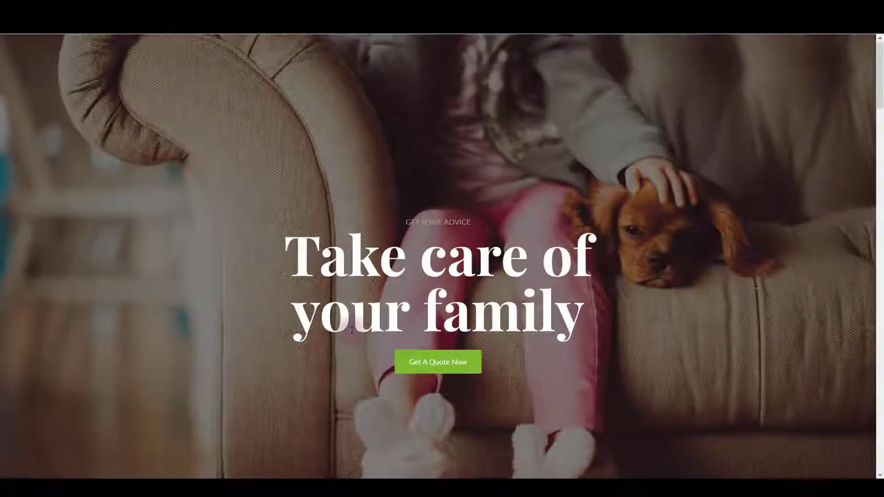
Step: Open the Free Insurance Elementor Template page from All Pages in the Elementor editor
left_click(83, 27)
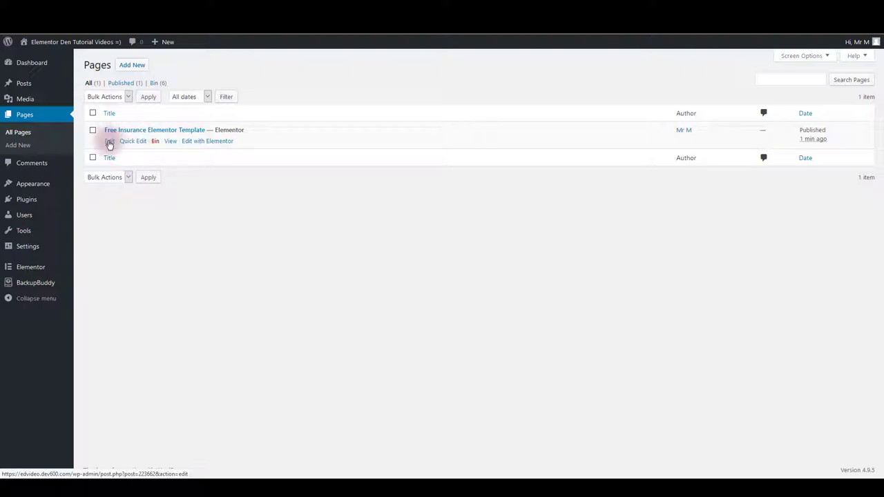
left_click(109, 142)
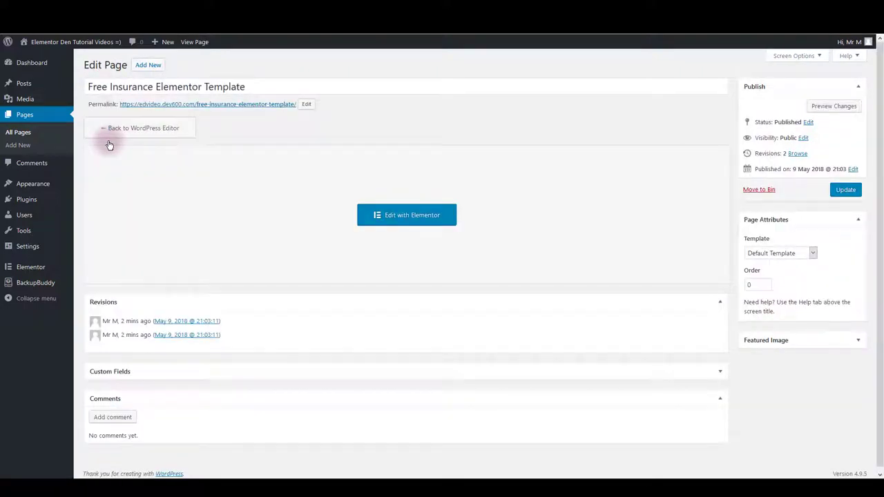
left_click(411, 217)
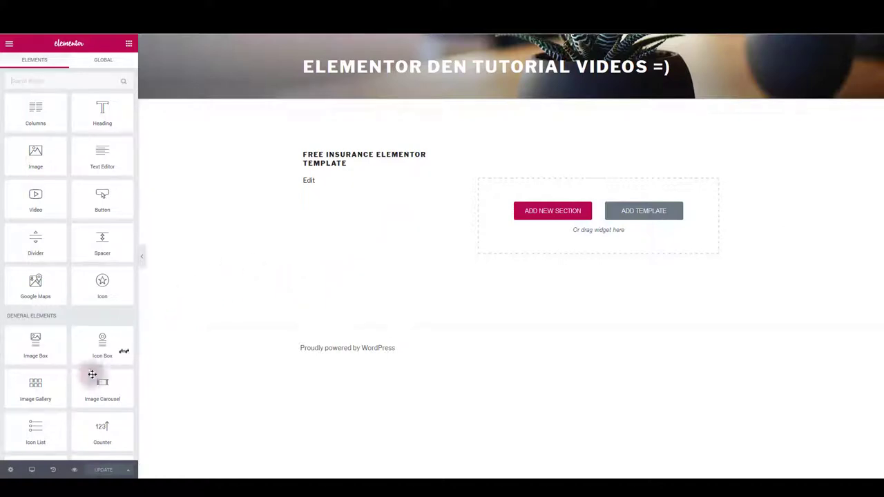
Step: Switch the page layout to Elementor Canvas in the page settings
left_click(11, 471)
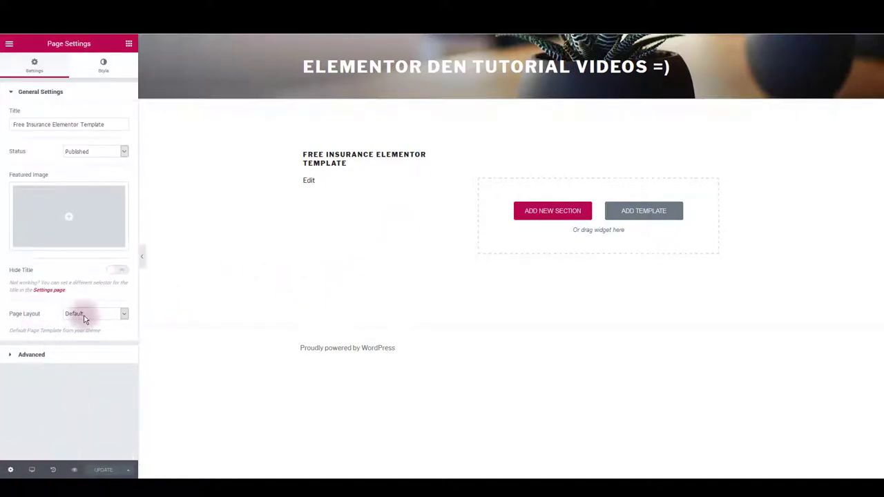
left_click(259, 161)
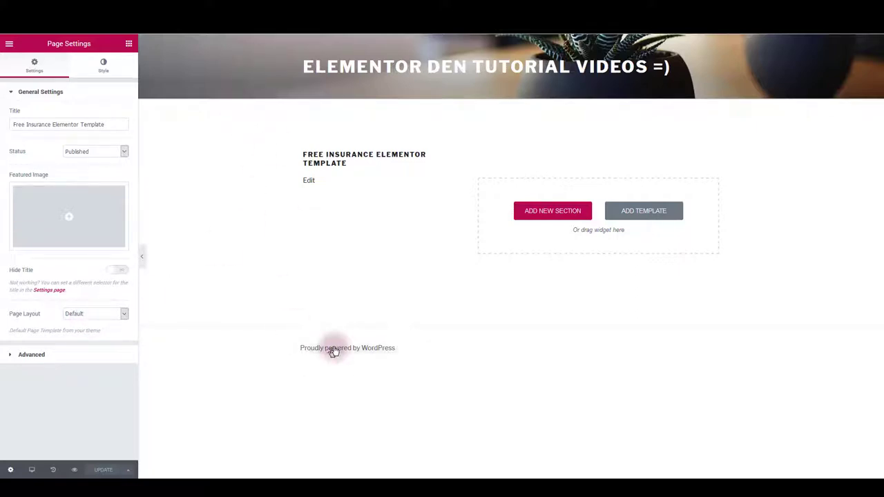
left_click(82, 316)
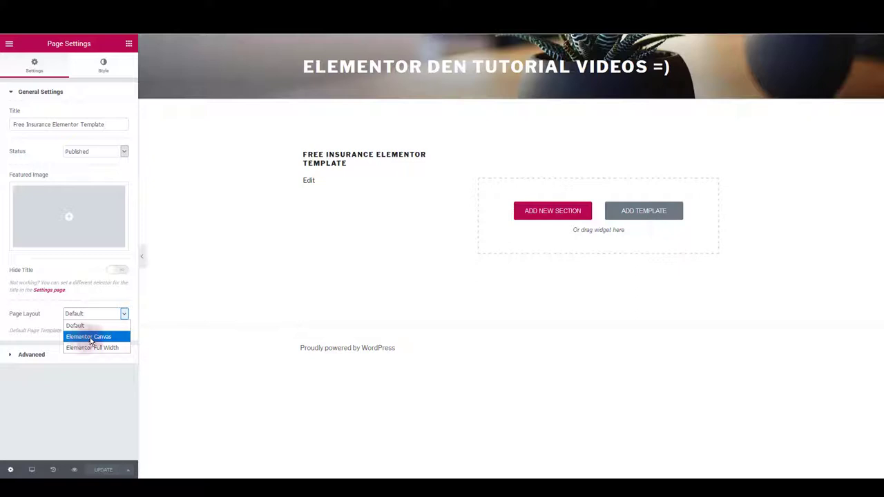
left_click(90, 337)
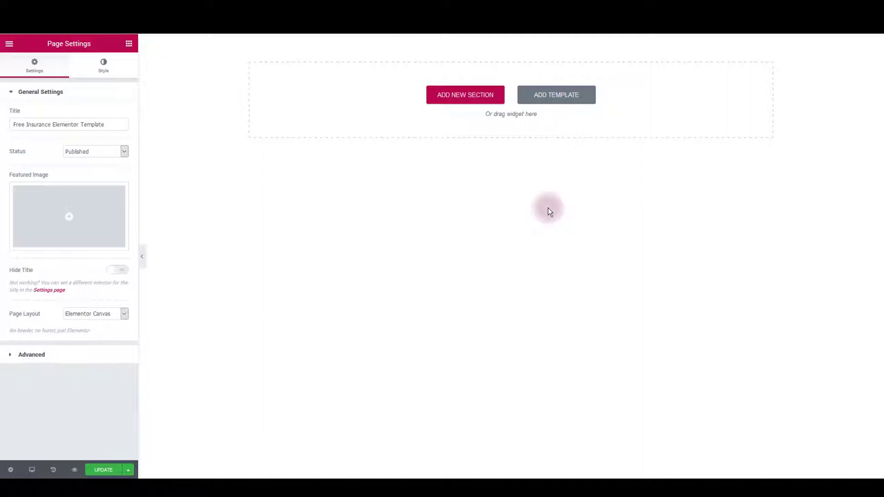
Step: Browse the template library's Pages and Blocks, ending on the empty My Templates tab
left_click(561, 101)
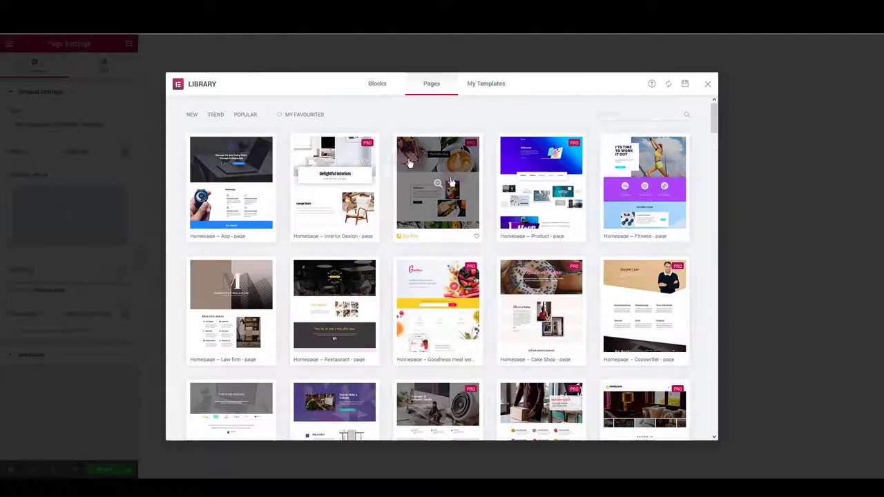
left_click_drag(723, 129, 717, 110)
scroll(442, 276, "down", 3)
scroll(442, 276, "up", 3)
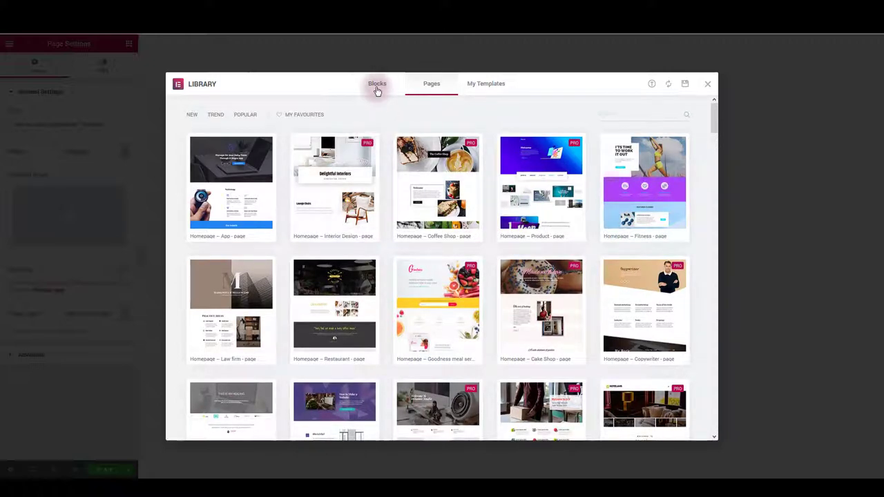
left_click(377, 91)
scroll(716, 111, "down", 3)
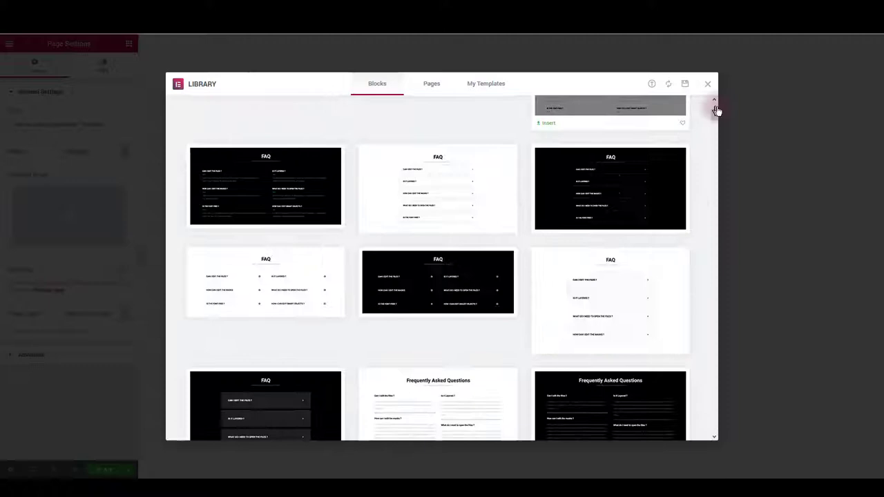
scroll(715, 110, "up", 3)
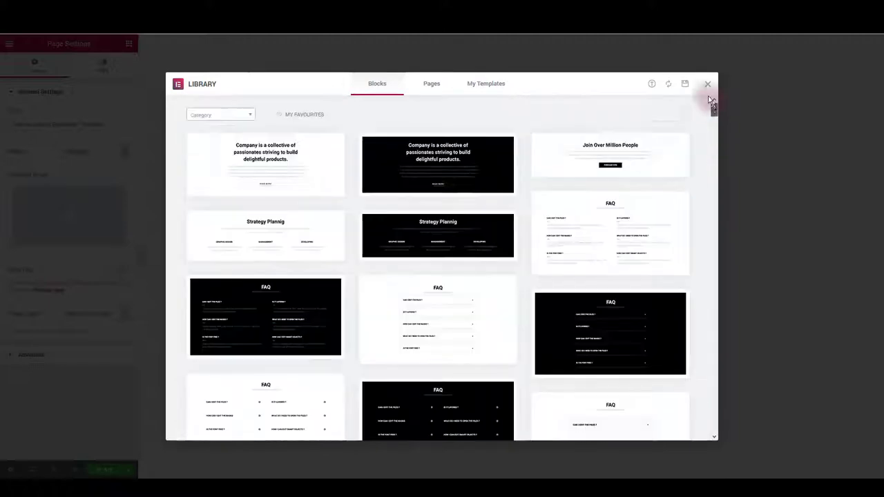
left_click(496, 89)
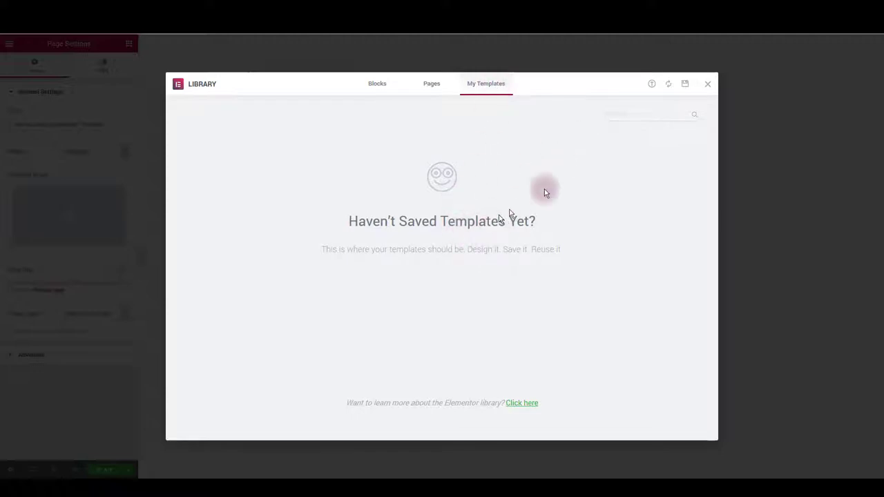
Step: Import insurance-elementor-template-import.json into the library and insert it into the page
left_click(651, 84)
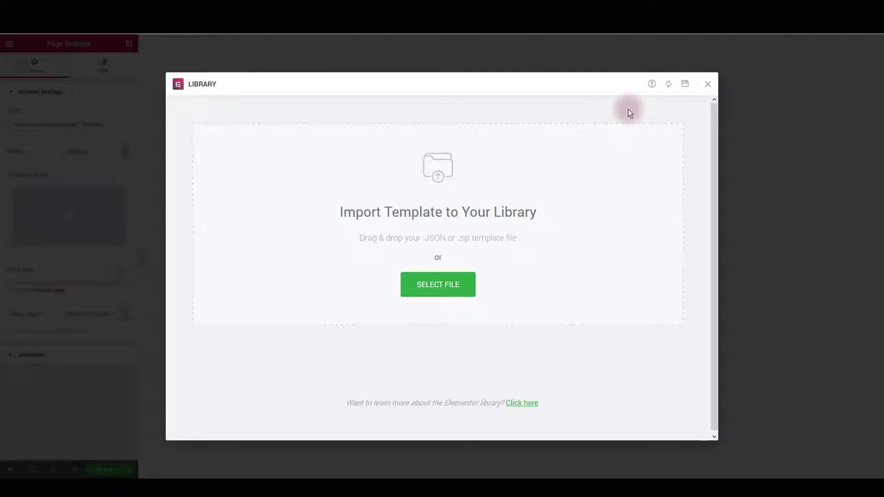
left_click(448, 285)
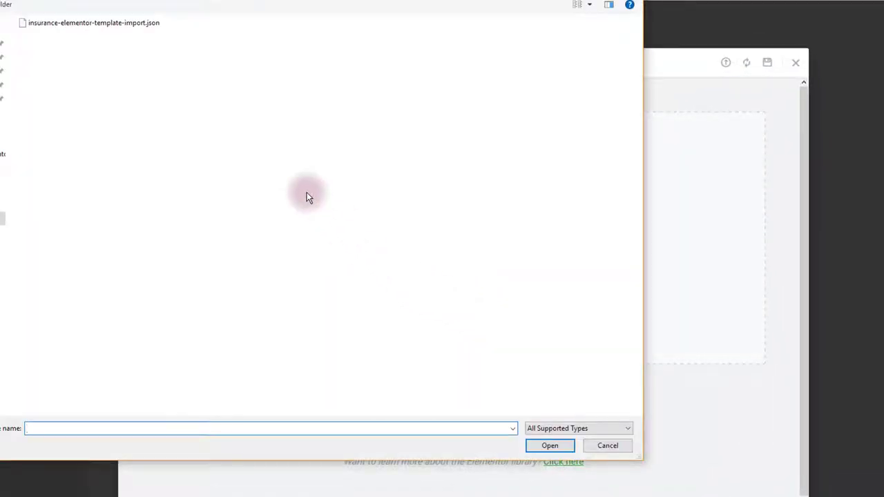
left_click(117, 27)
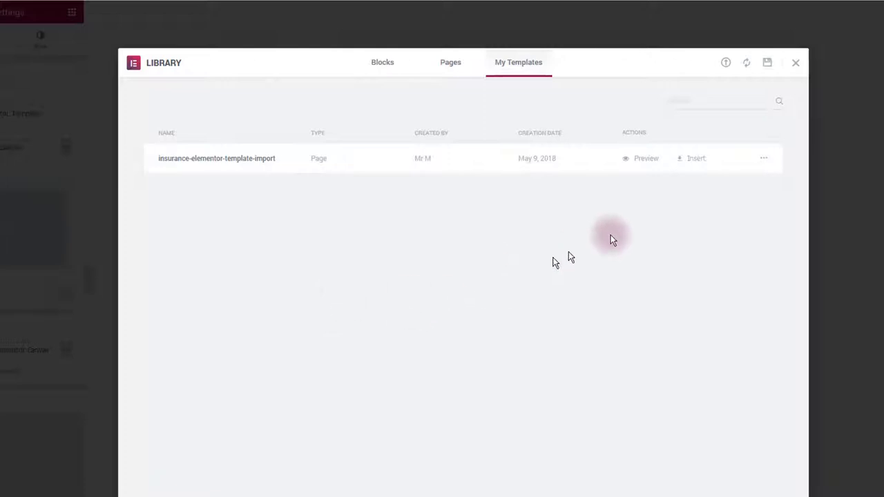
left_click(692, 159)
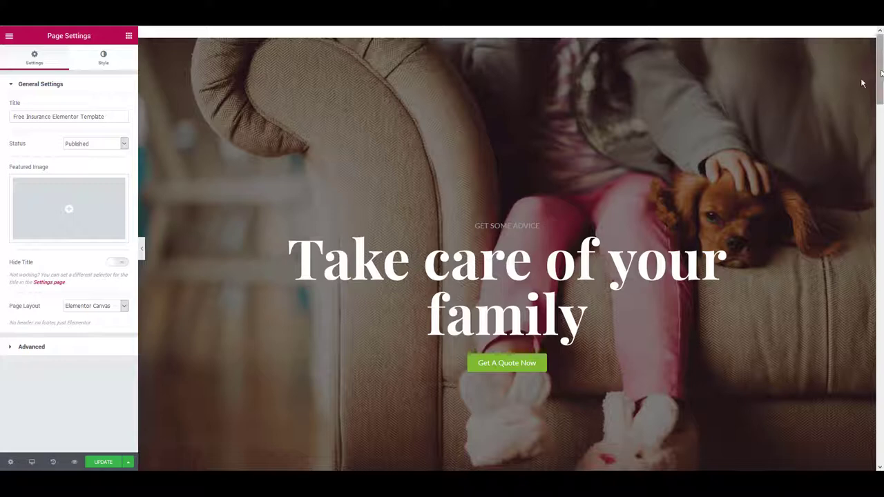
left_click(110, 462)
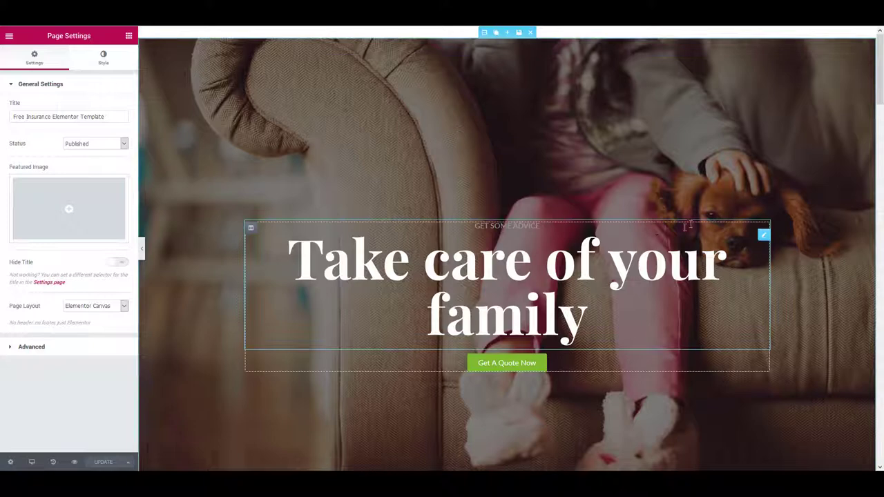
scroll(506, 310, "down", 2)
scroll(683, 238, "down", 1)
scroll(683, 239, "up", 3)
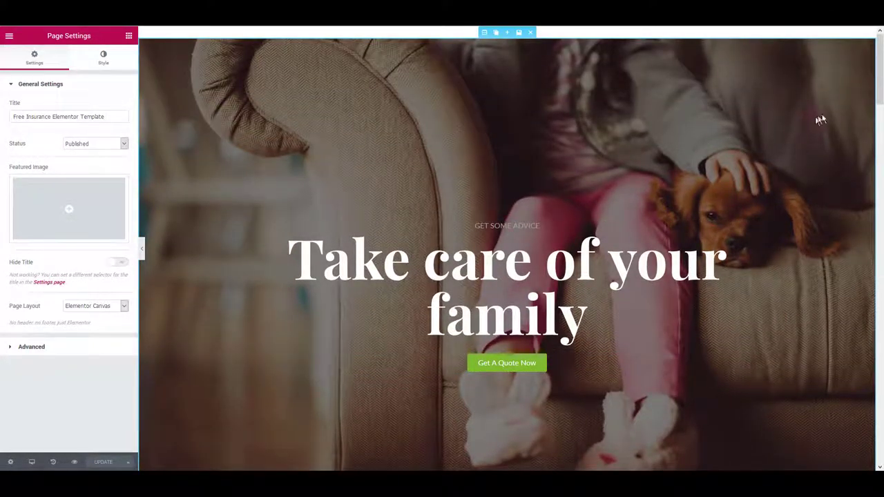
left_click_drag(878, 72, 875, 408)
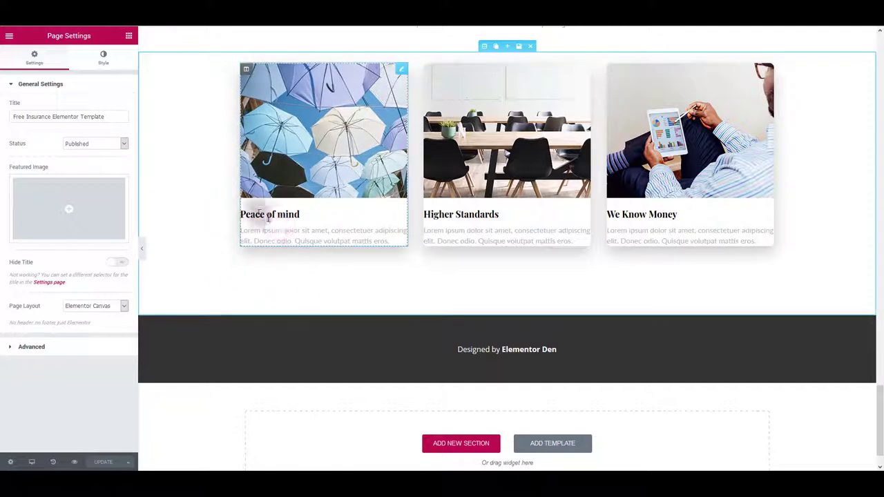
scroll(327, 272, "up", 3)
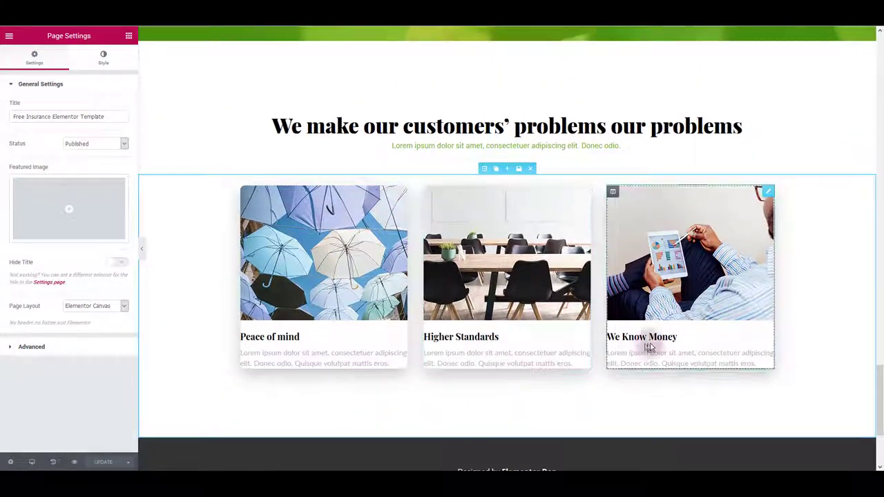
scroll(649, 347, "up", 15)
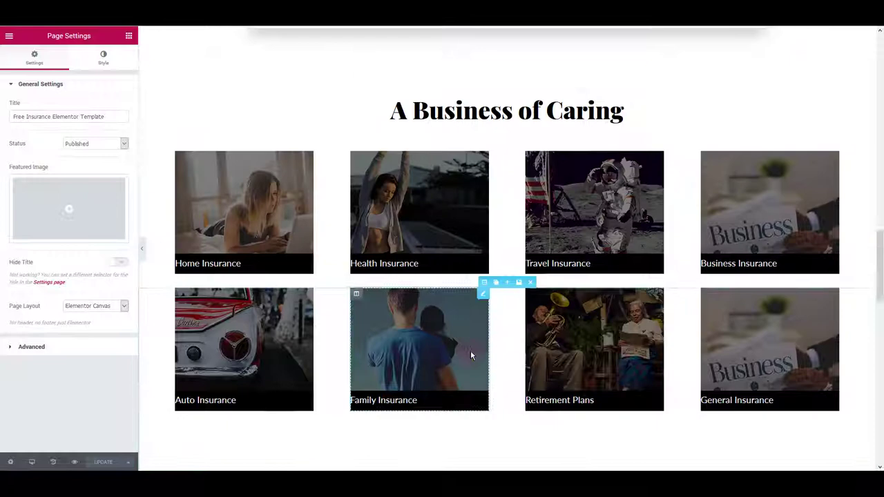
scroll(470, 355, "up", 5)
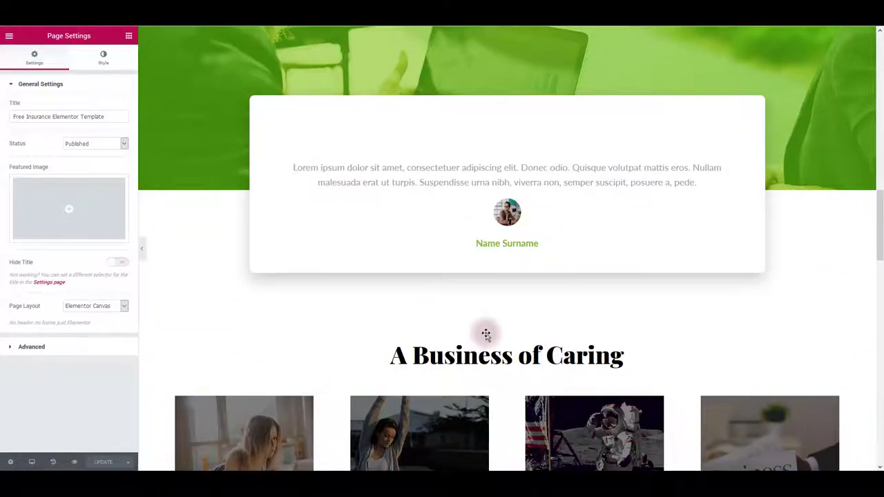
scroll(486, 334, "up", 10)
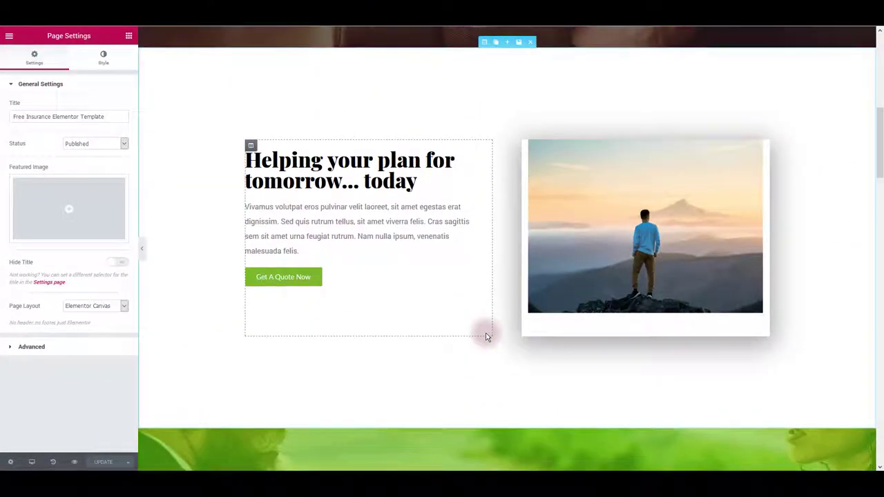
scroll(486, 337, "up", 8)
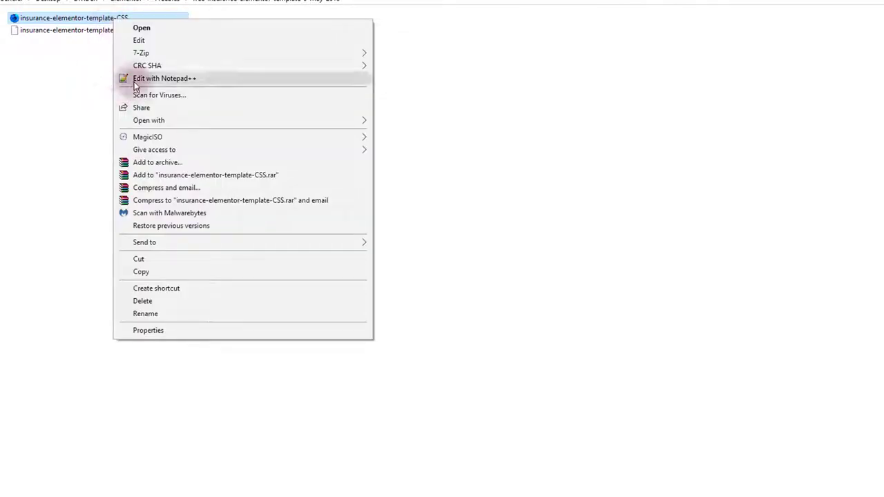
Step: Open insurance-elementor-template-CSS in Notepad++ from File Explorer
left_click(134, 77)
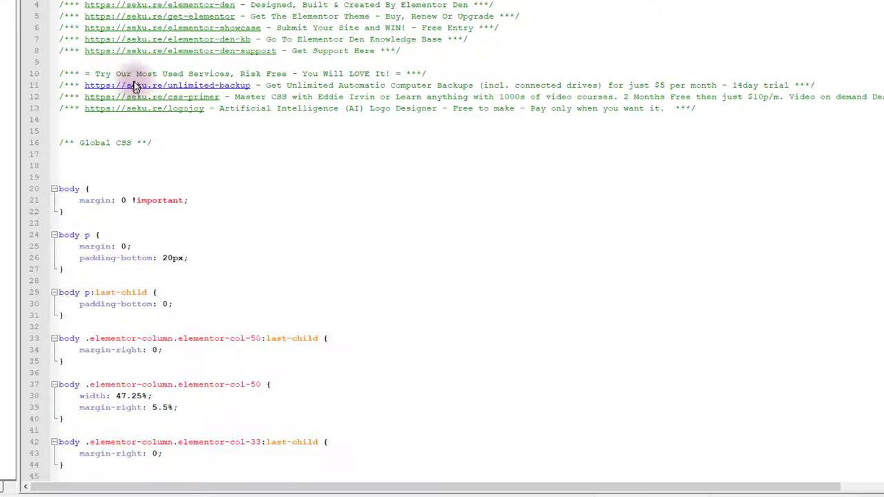
Step: Select all of the global CSS in Notepad++ and switch back to the Elementor editor
left_click(188, 165)
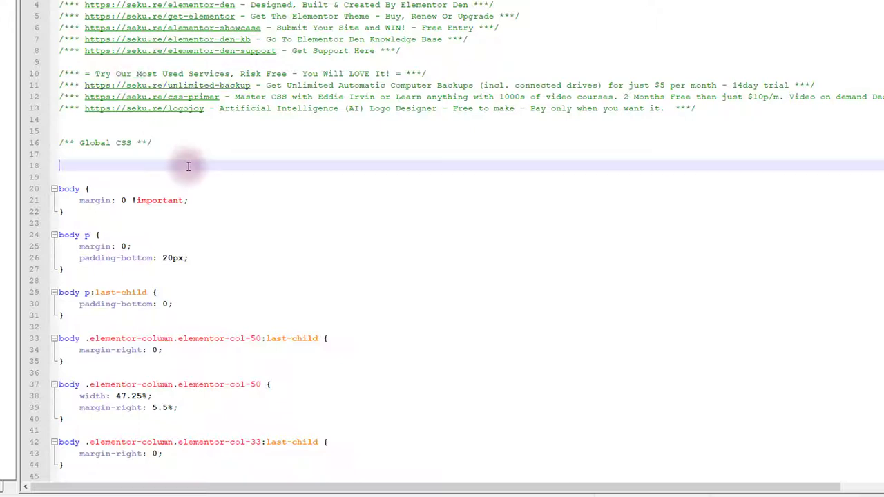
key("ctrl+a")
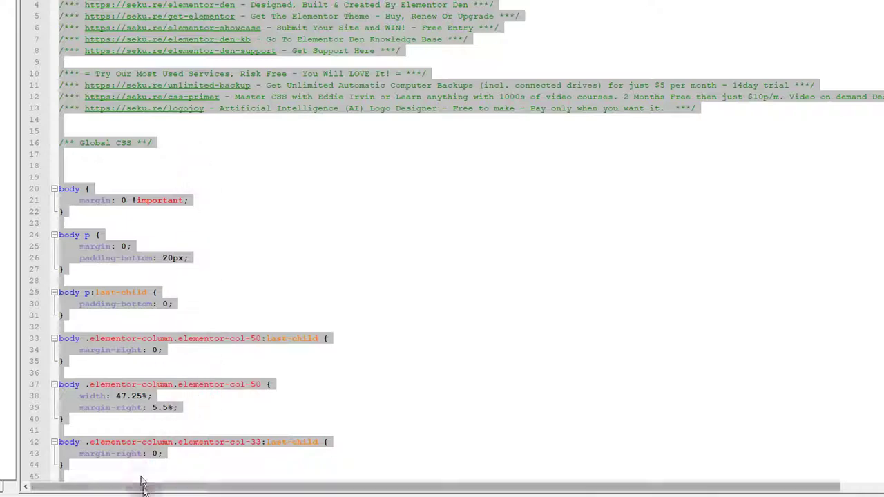
mouse_move(143, 491)
left_click(117, 469)
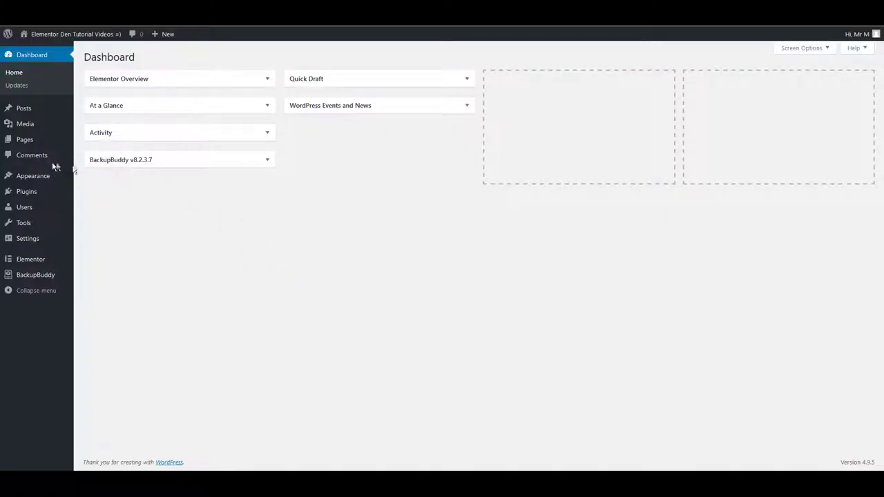
Step: Open the theme Customizer to add the template's CSS under Additional CSS
mouse_move(49, 178)
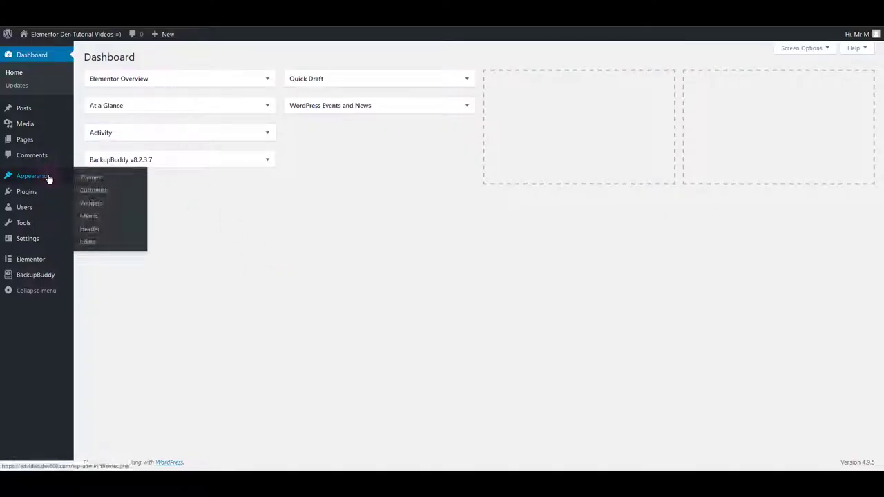
left_click(109, 191)
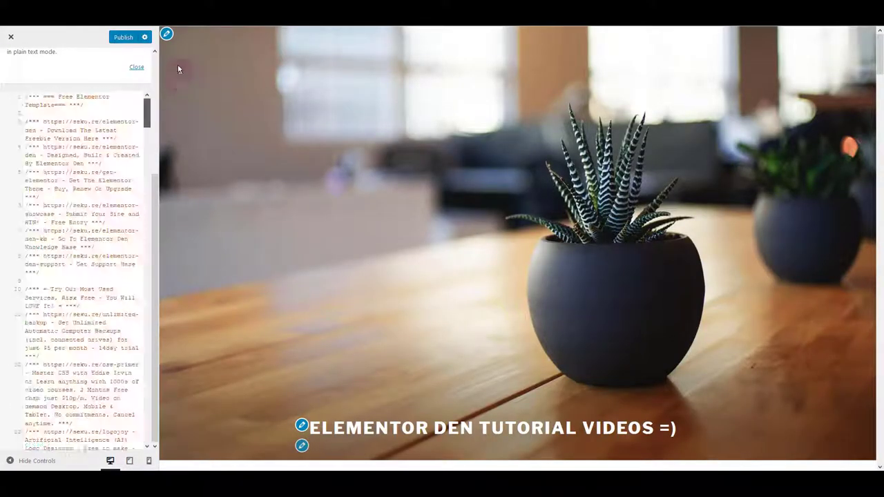
scroll(59, 100, "up", 5)
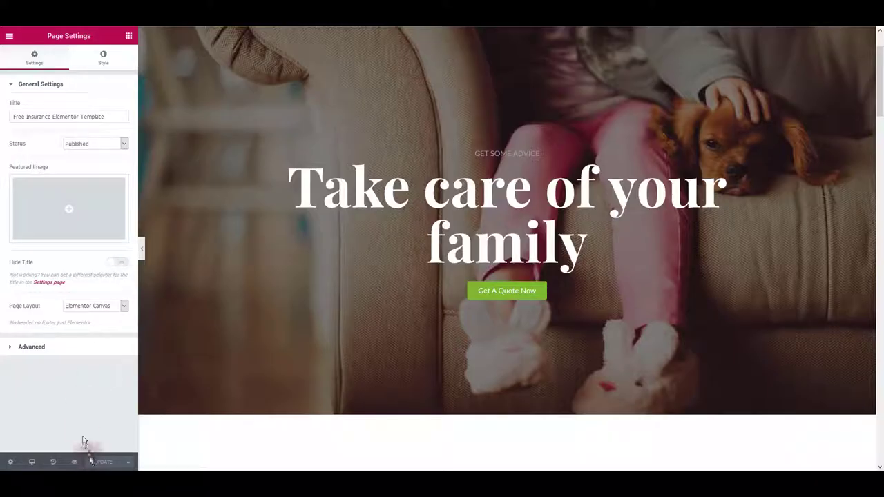
left_click(71, 464)
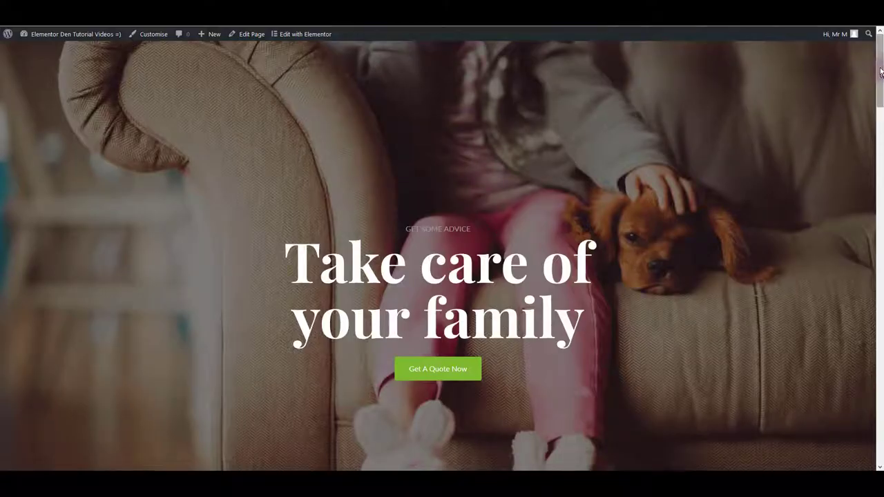
left_click_drag(881, 73, 876, 422)
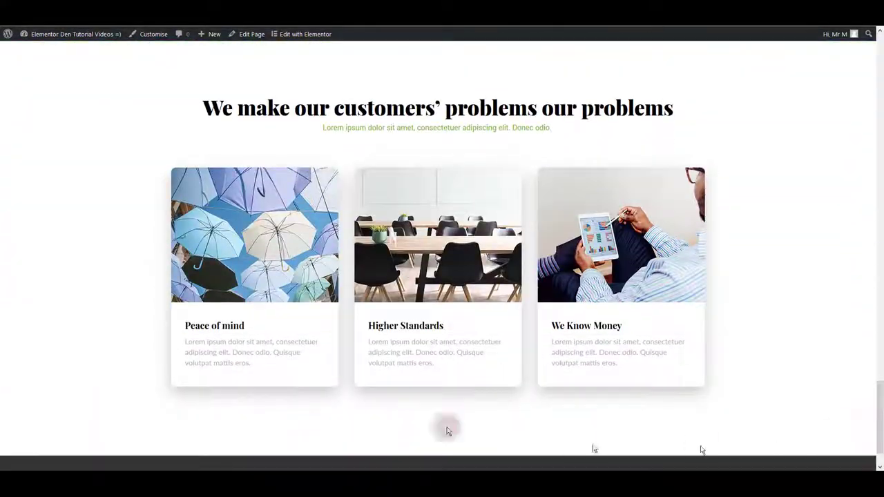
scroll(435, 374, "down", 1)
scroll(721, 349, "up", 15)
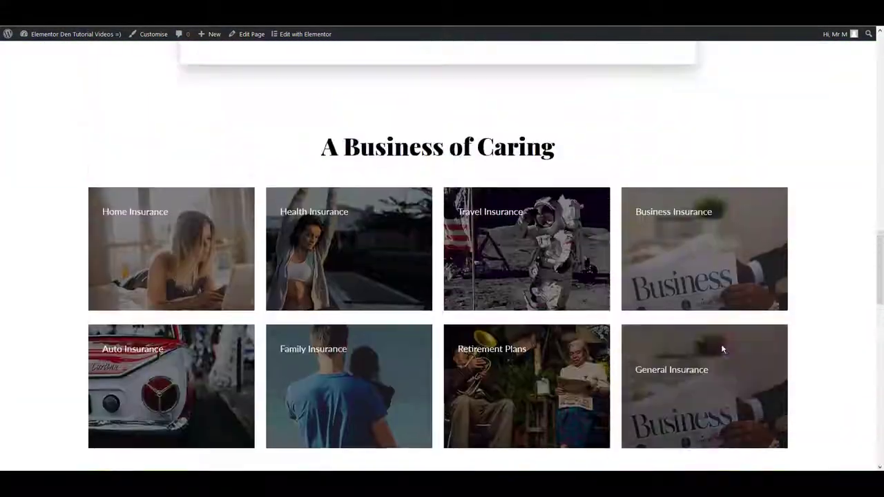
scroll(725, 352, "up", 2)
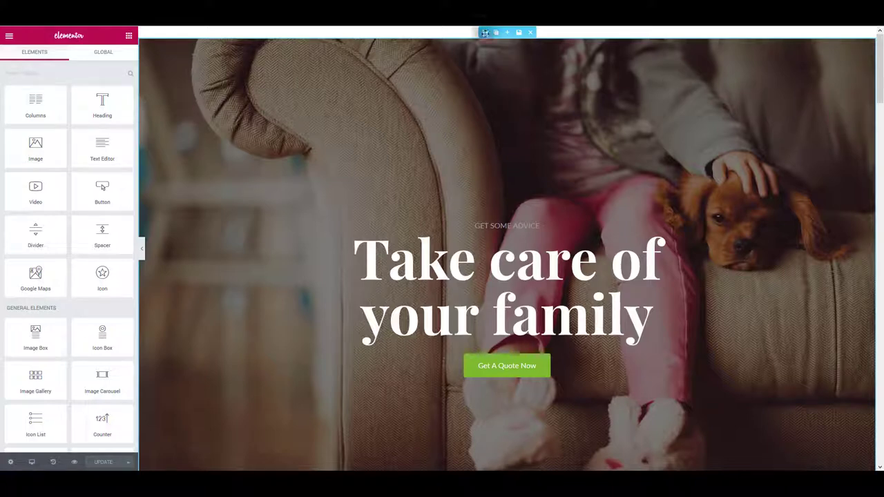
Step: Set the hero section's background image to bg.jpg from the Media Library
left_click(485, 33)
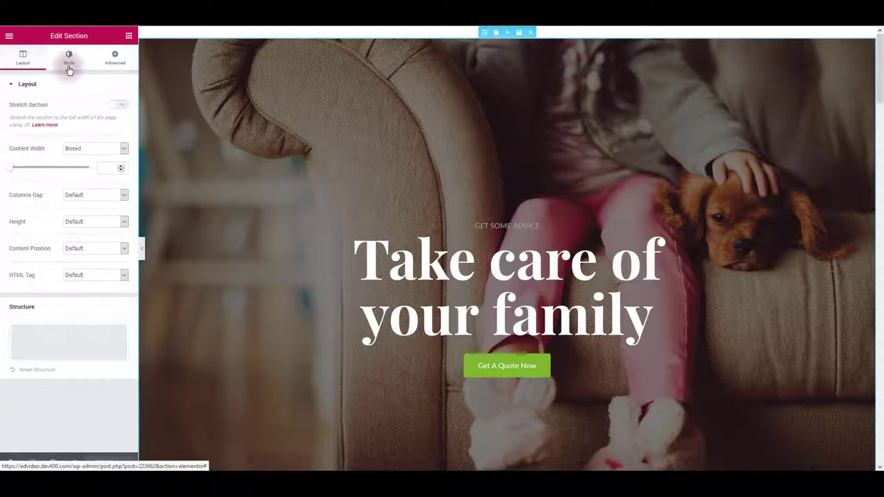
left_click(69, 58)
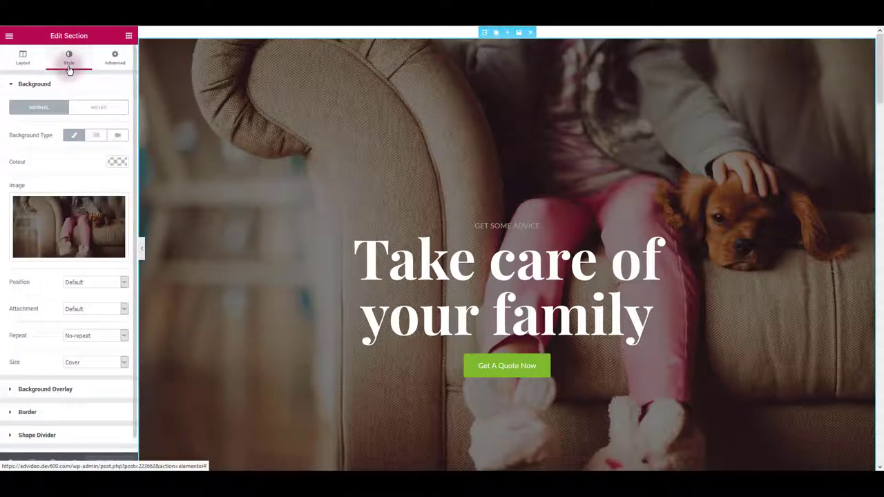
left_click(62, 223)
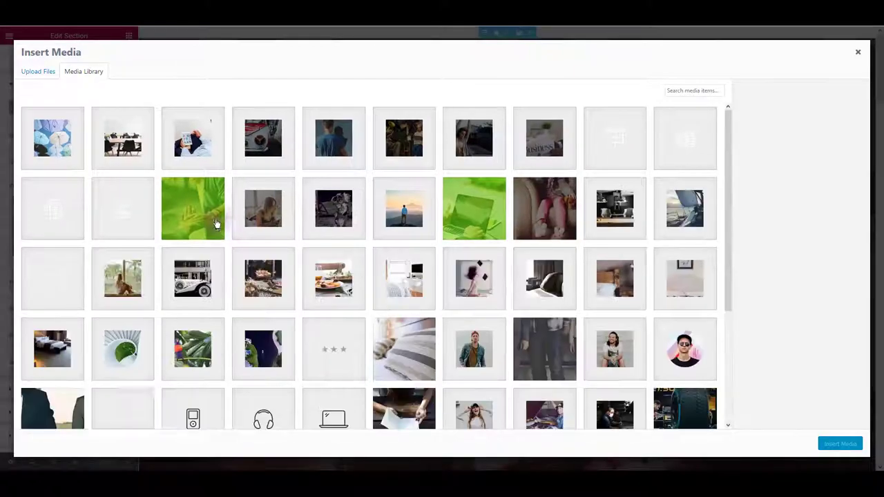
left_click(546, 362)
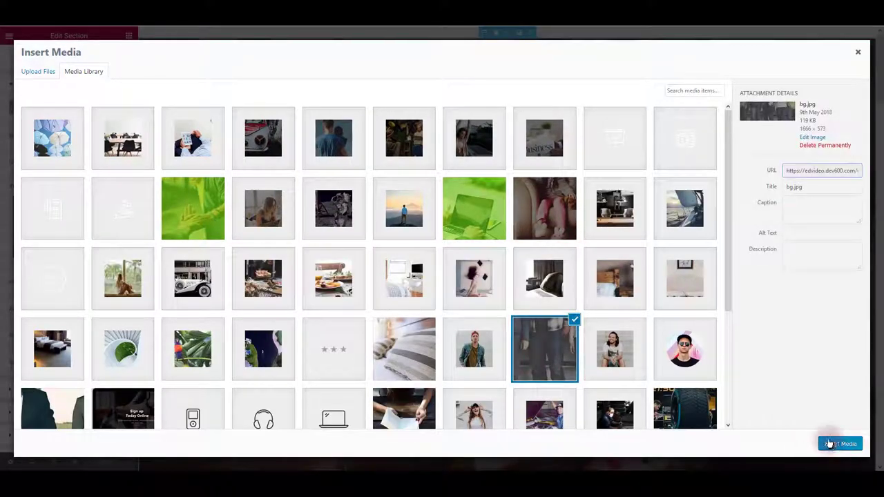
left_click(836, 443)
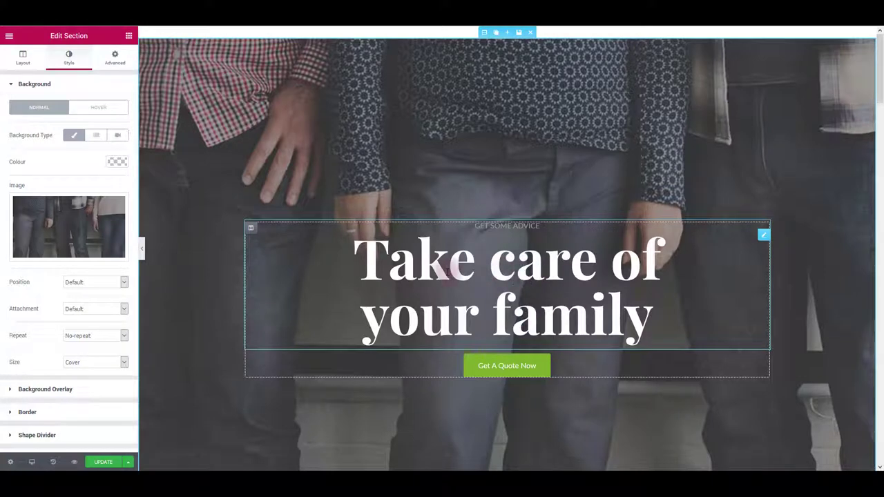
Step: Replace the hero heading 'Take care of your family' with 'Our New Text'
left_click(431, 266)
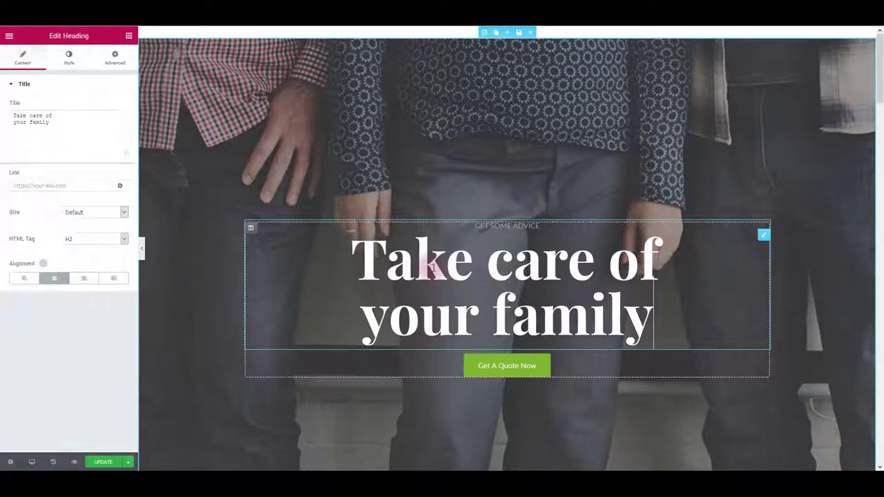
triple_click(67, 127)
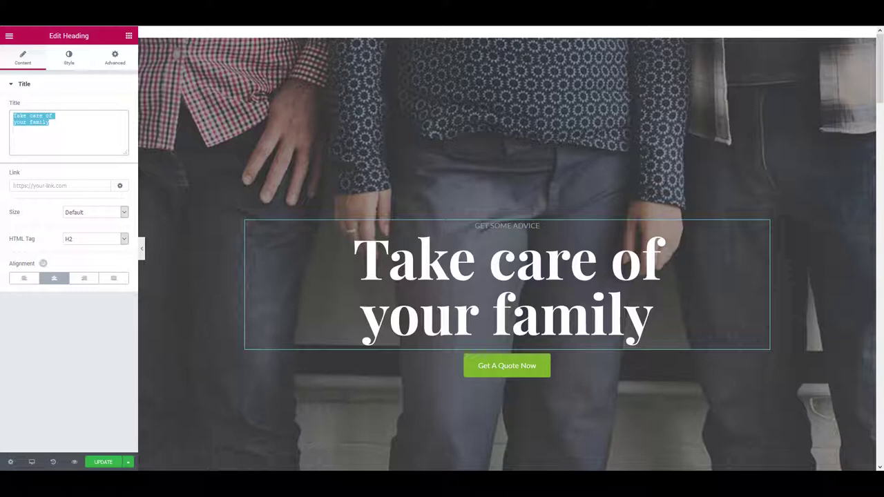
type("Our N")
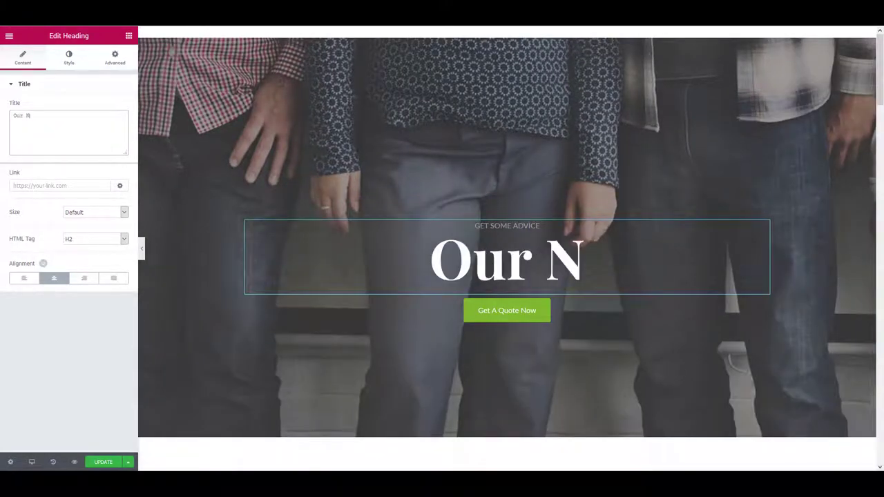
type("ew Text")
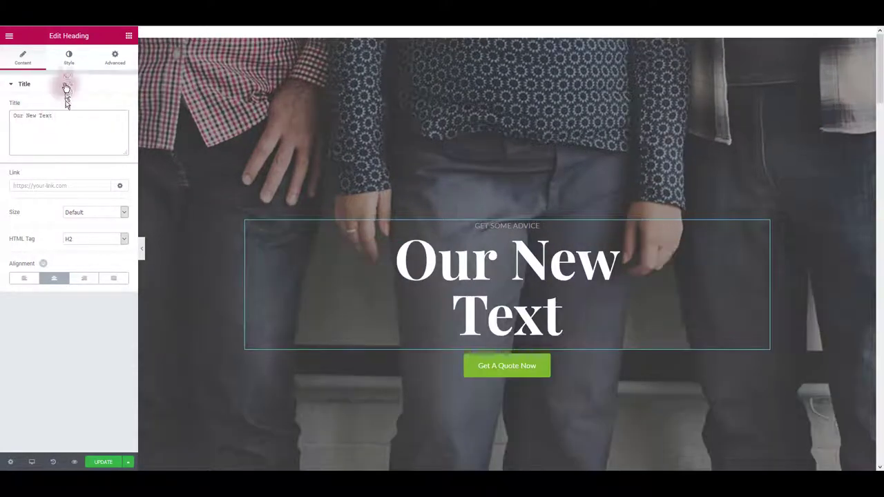
Step: Set the heading's text colour to green
left_click(67, 63)
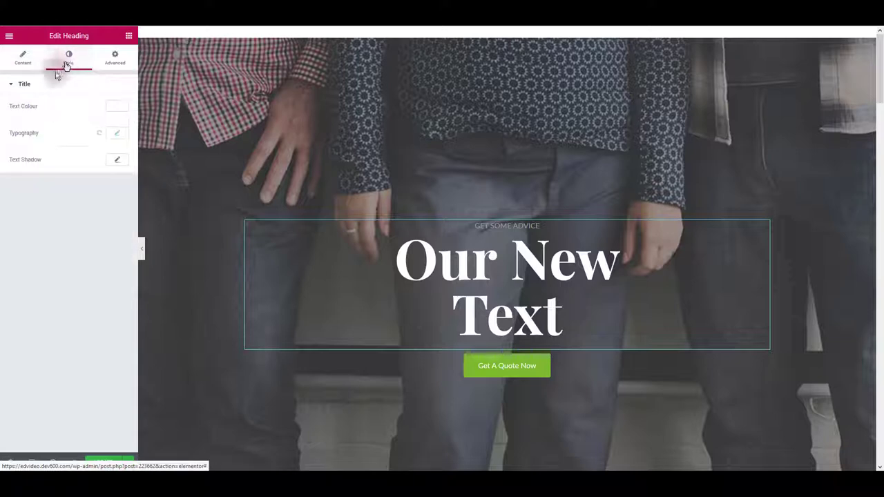
left_click(112, 111)
left_click(71, 214)
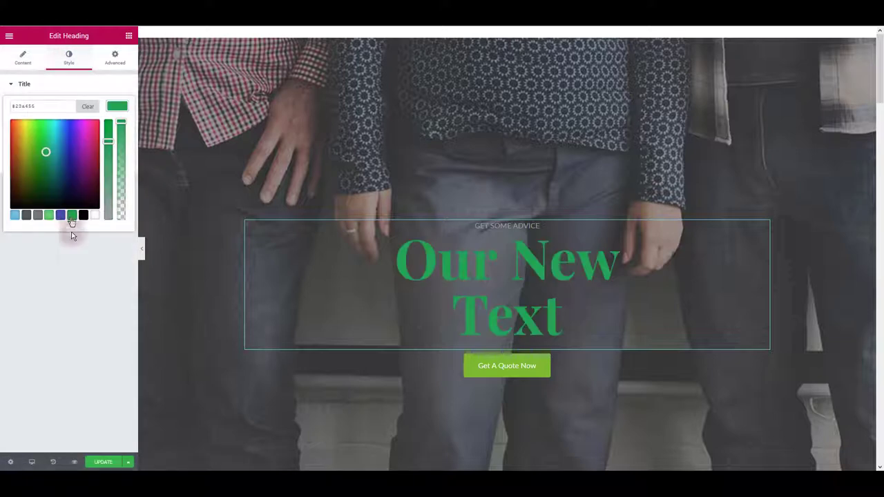
left_click(73, 263)
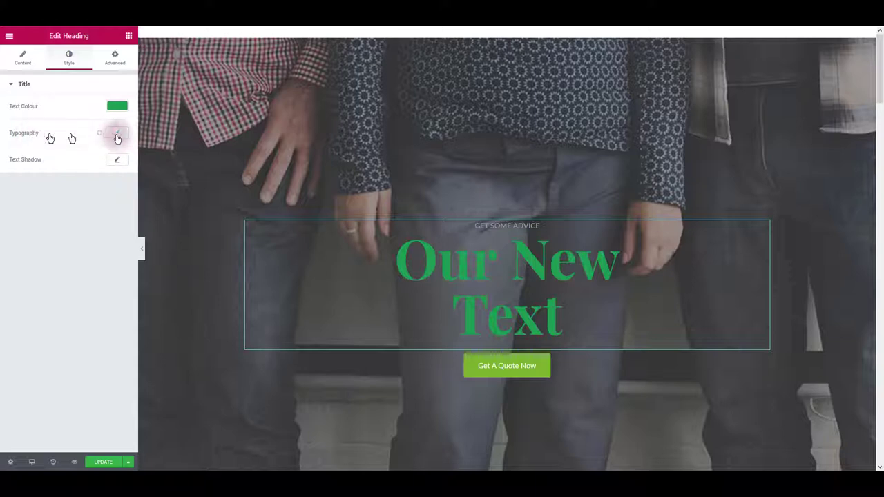
Step: Give the heading typography size 66, weight 600 and letter spacing 9
left_click(118, 137)
left_click_drag(58, 193, 38, 190)
left_click(90, 209)
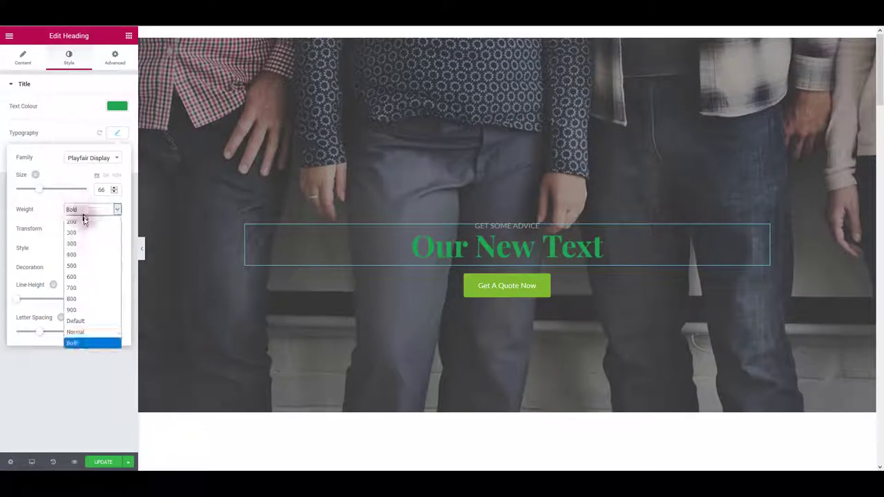
left_click(89, 277)
left_click_drag(38, 331, 84, 337)
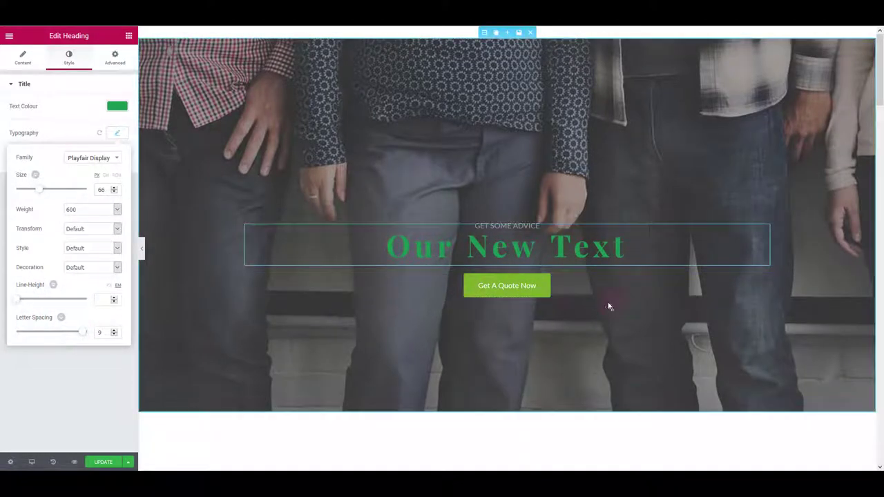
Step: Give the Get A Quote Now button a black normal-state background colour
left_click(550, 294)
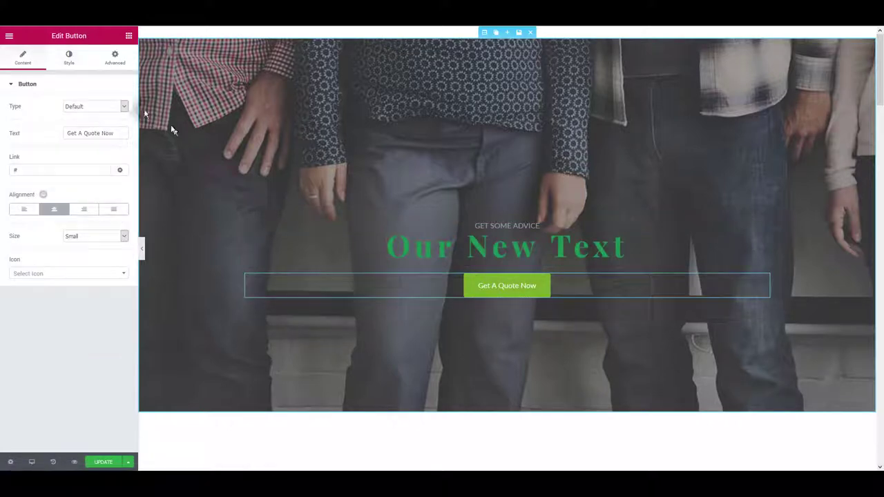
left_click(70, 60)
left_click(116, 181)
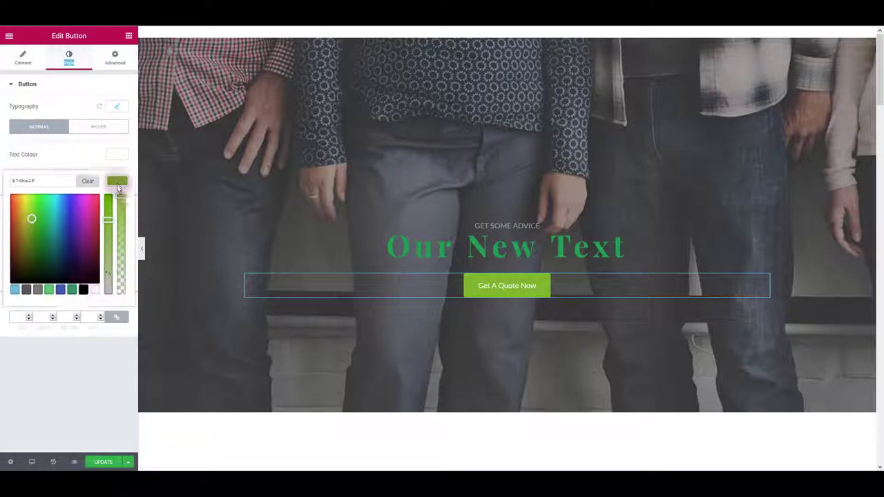
left_click(84, 290)
left_click(81, 377)
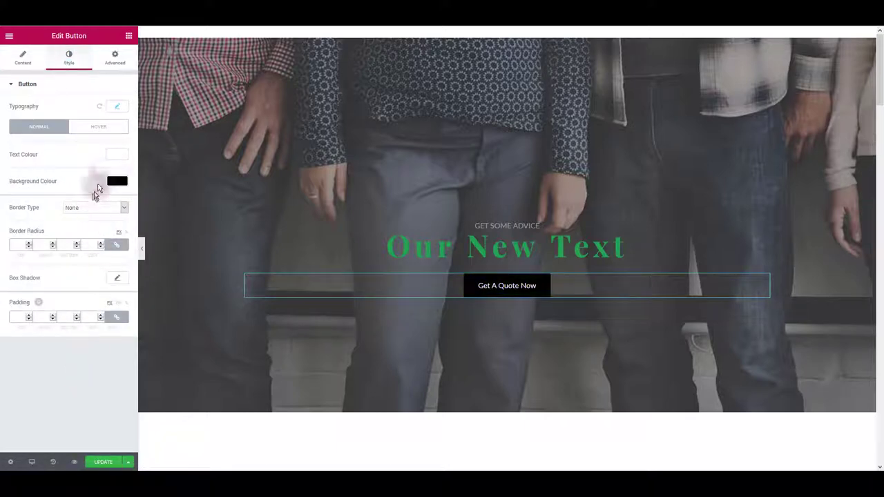
Step: Set the button's hover-state text colour to blue
left_click(102, 131)
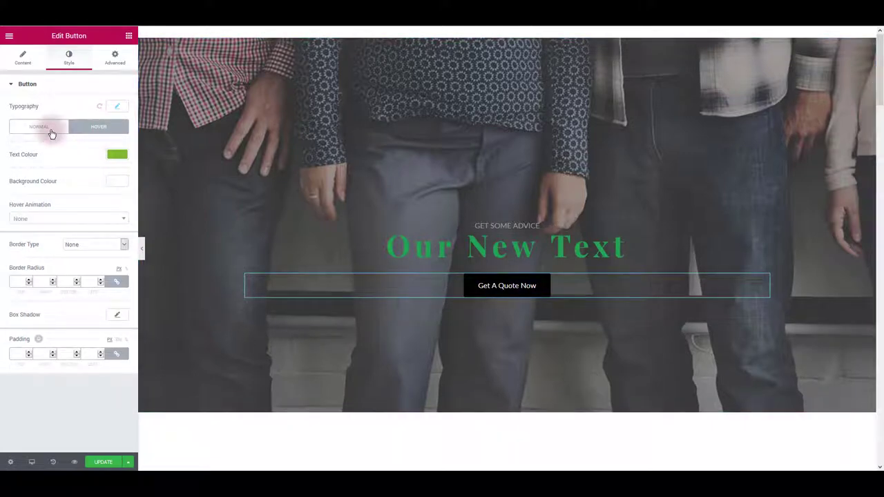
left_click(57, 130)
left_click(92, 126)
left_click(61, 130)
left_click(78, 131)
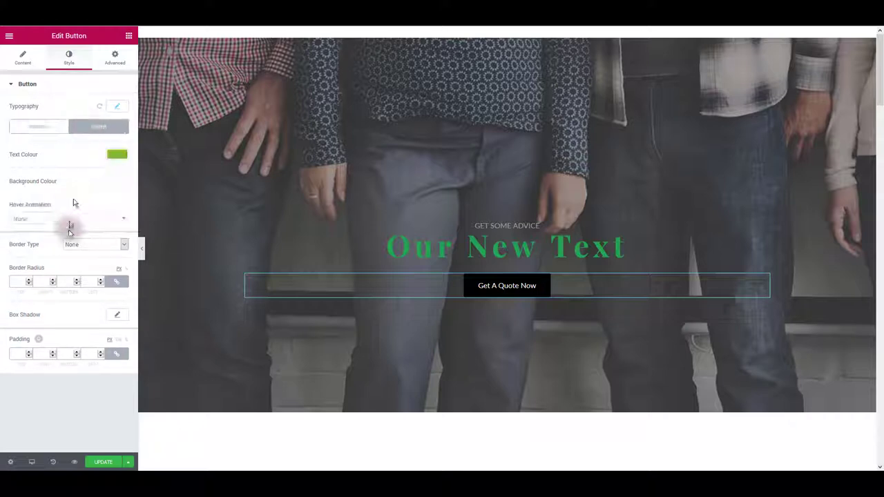
left_click(116, 154)
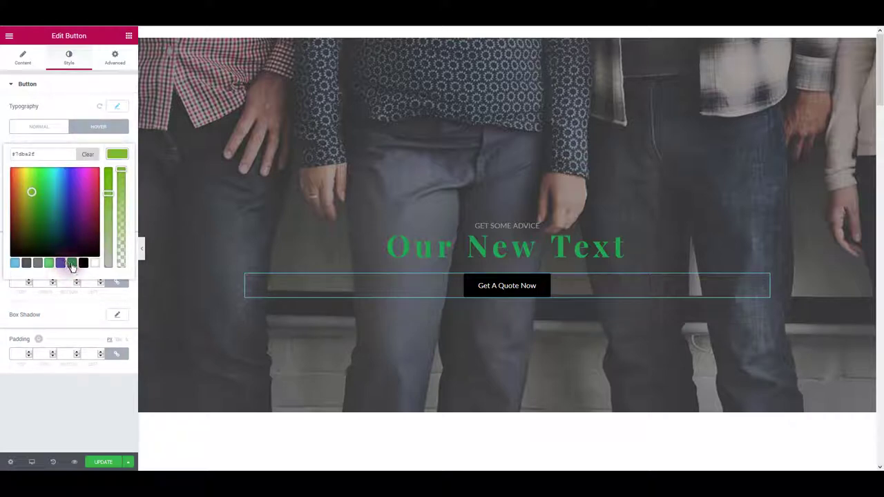
left_click(60, 263)
left_click(56, 390)
Step: Make the button's hover background blue and change the hover text colour to white
left_click(116, 181)
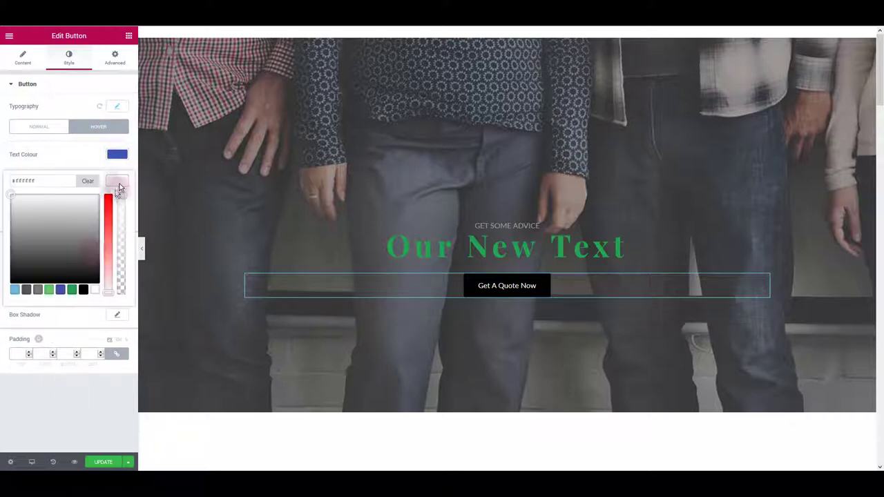
left_click(60, 289)
left_click(69, 345)
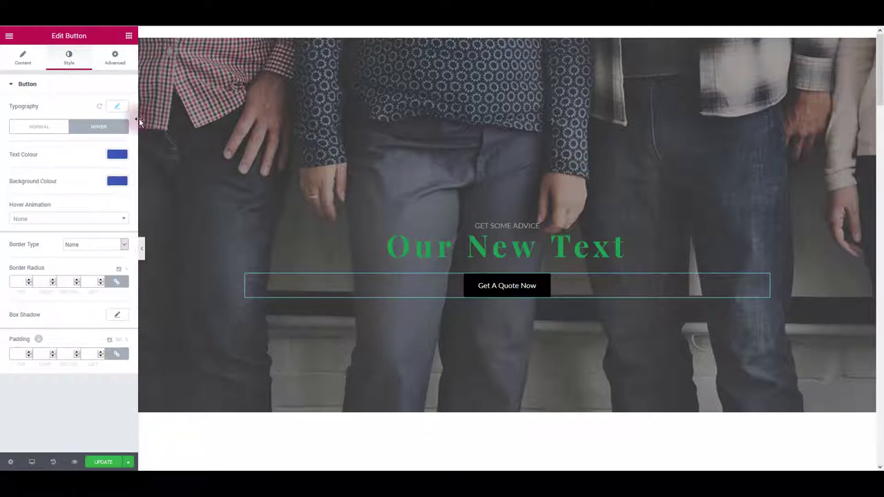
left_click(116, 154)
left_click(87, 261)
left_click(95, 352)
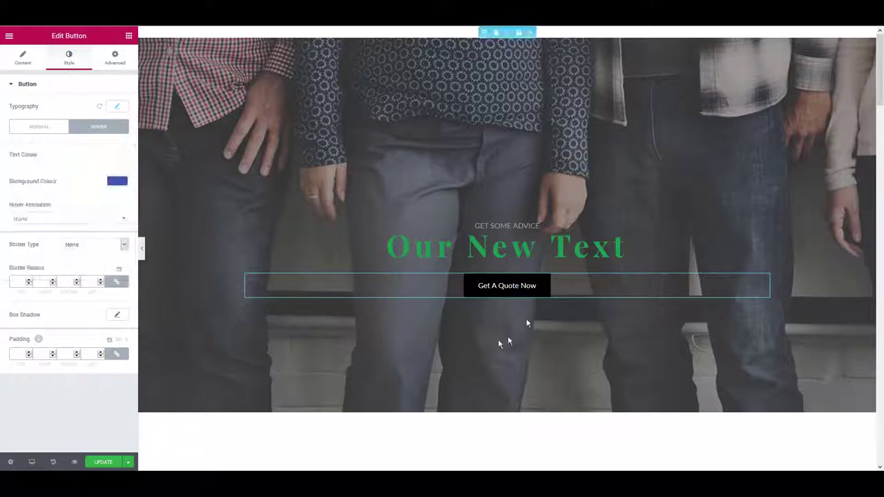
Step: Scroll down the page and select the mountain image box
scroll(499, 288, "down", 4)
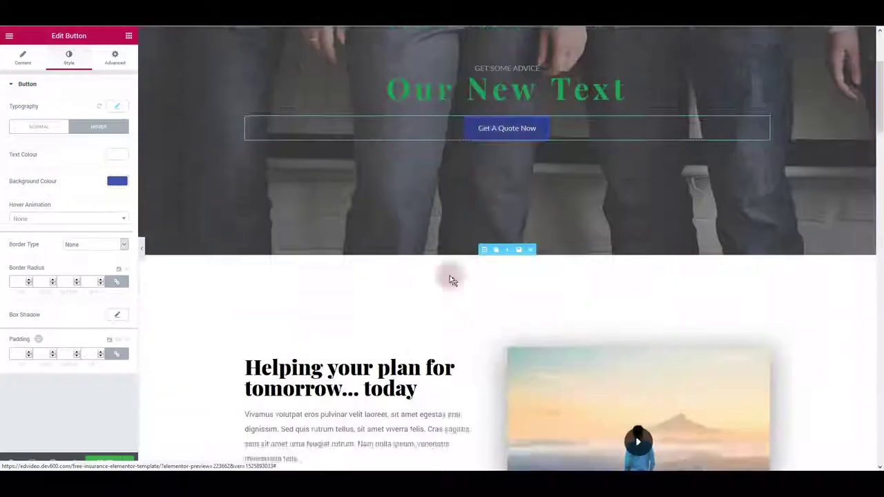
scroll(372, 245, "down", 1)
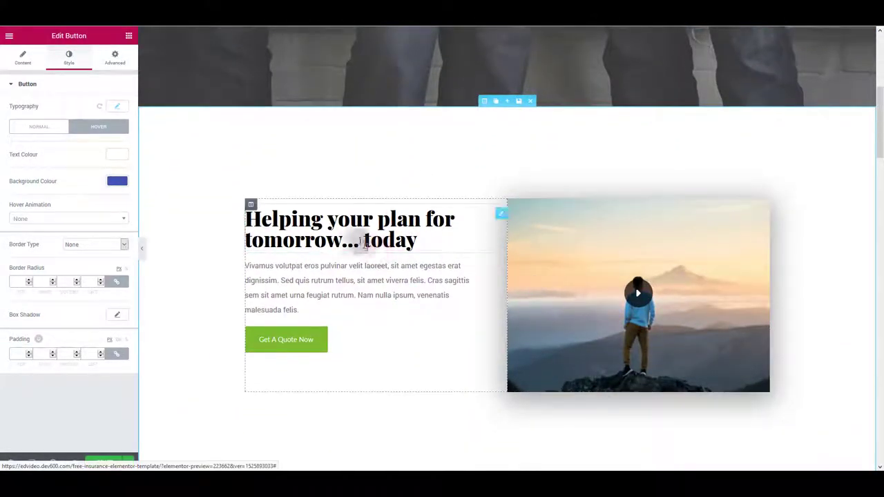
scroll(293, 335, "down", 1)
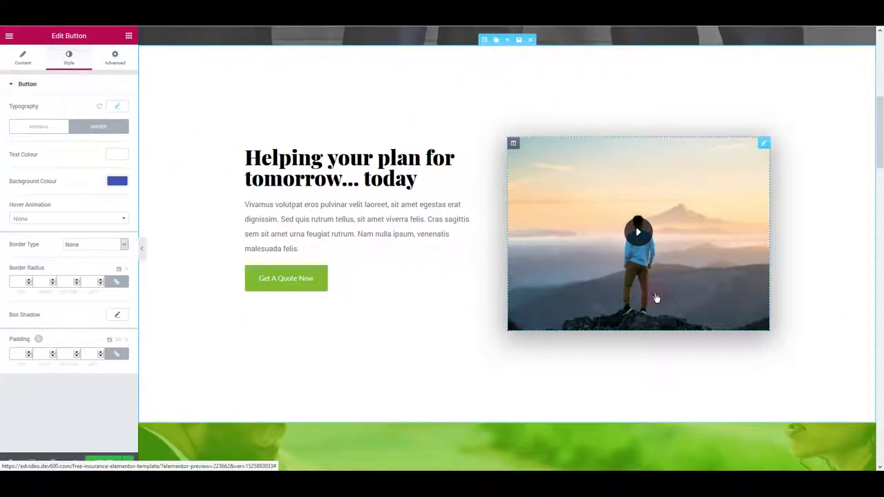
left_click(656, 299)
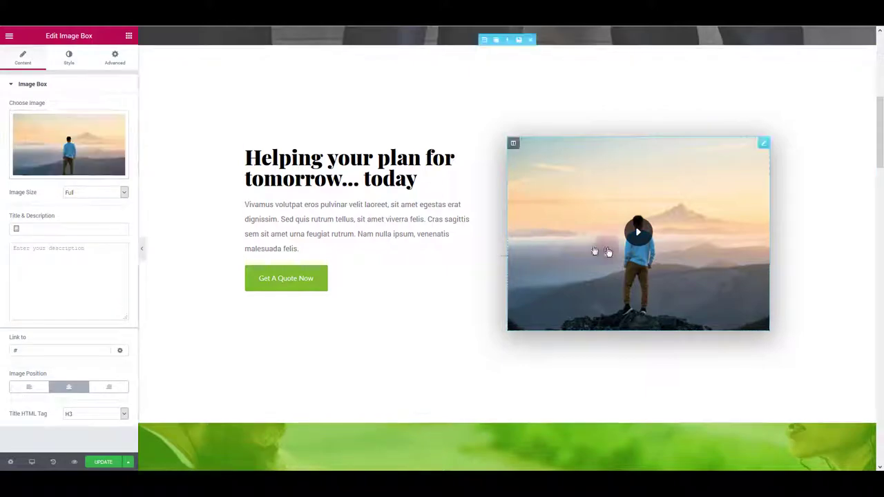
Step: Review the image box's Style and Advanced settings, then scroll back up
scroll(487, 256, "down", 3)
scroll(487, 255, "down", 12)
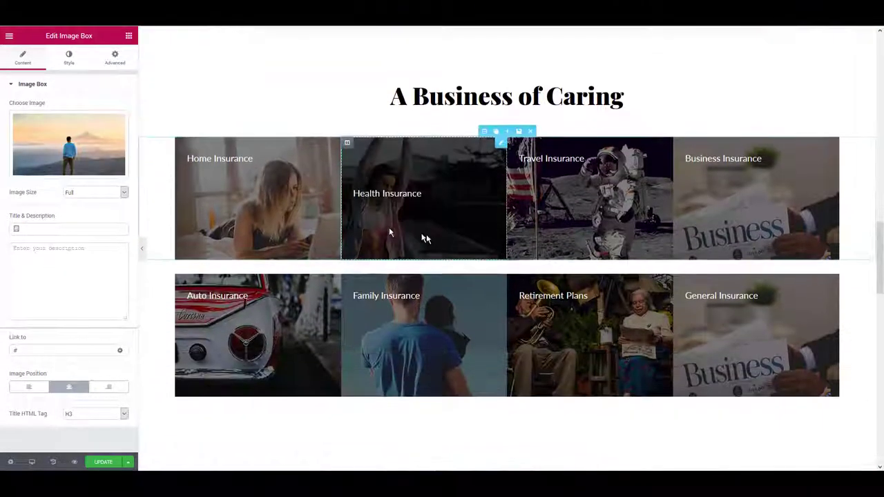
scroll(419, 277, "down", 13)
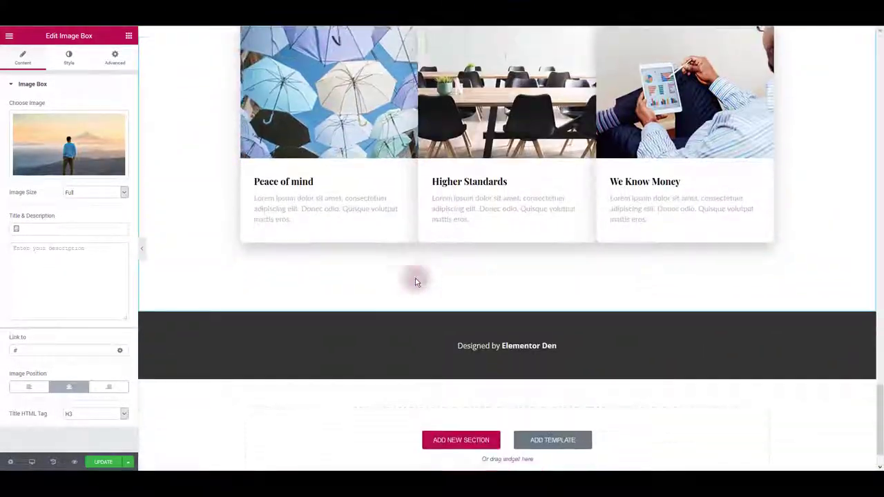
scroll(435, 310, "up", 20)
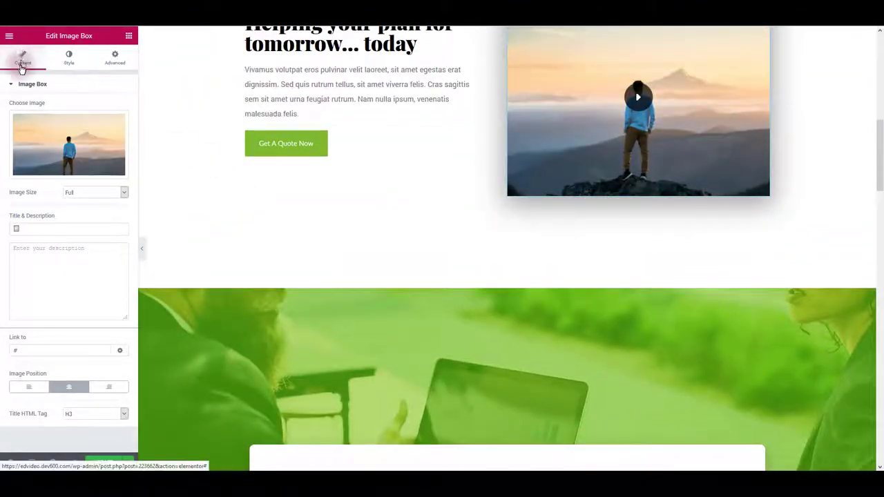
left_click(67, 56)
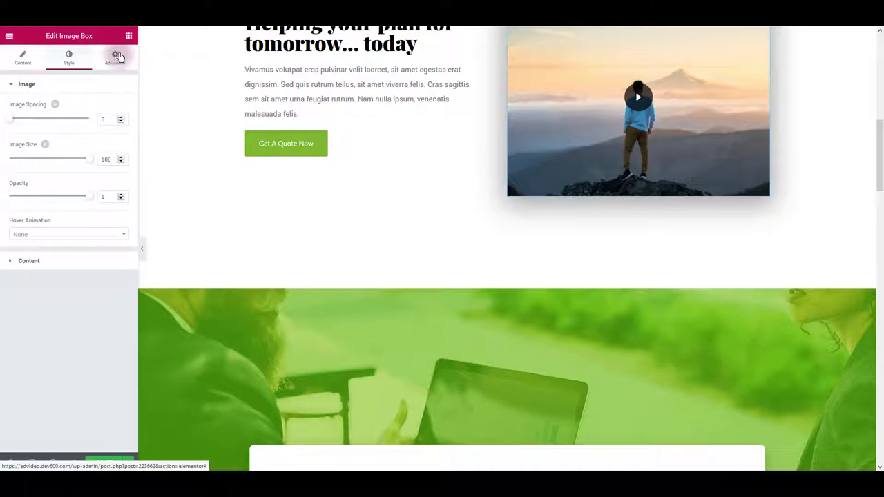
left_click(115, 56)
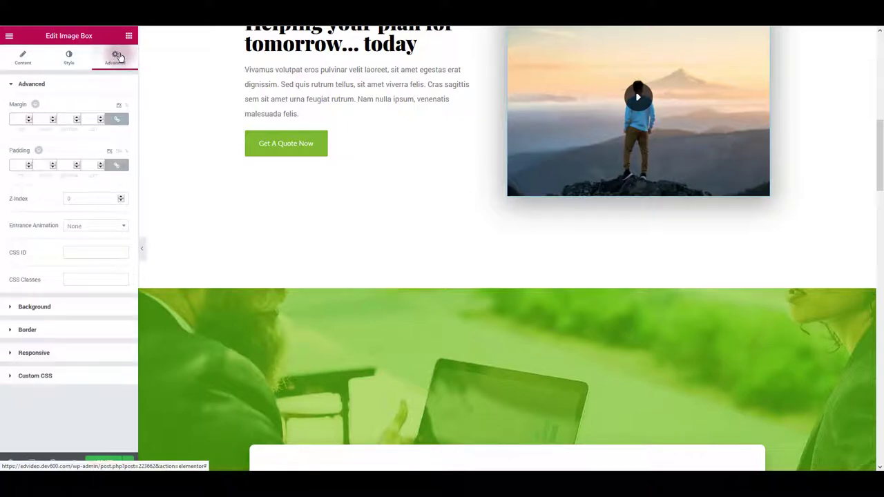
scroll(373, 181, "up", 7)
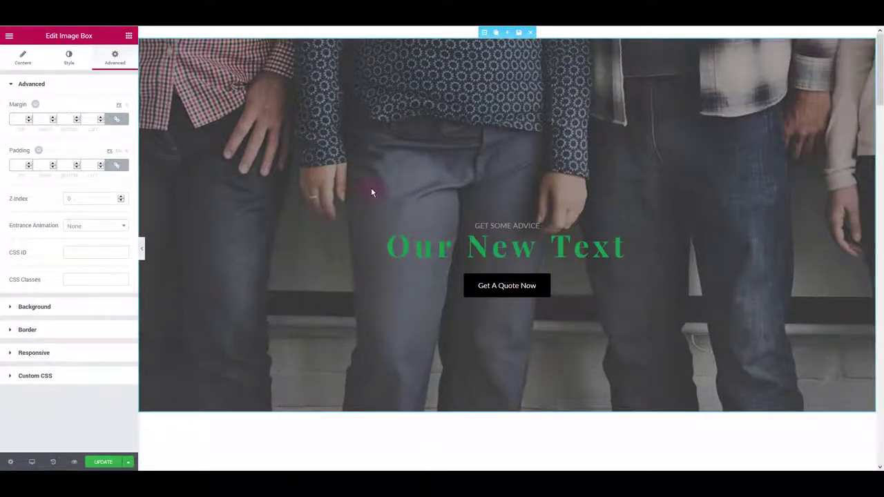